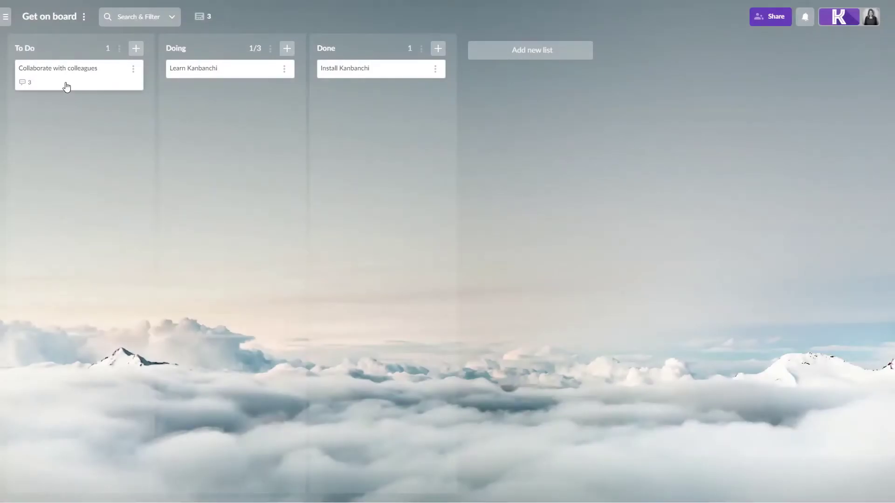
Open the Collaborate with colleagues card and tag it Orange and Sky Blue
left_click(67, 86)
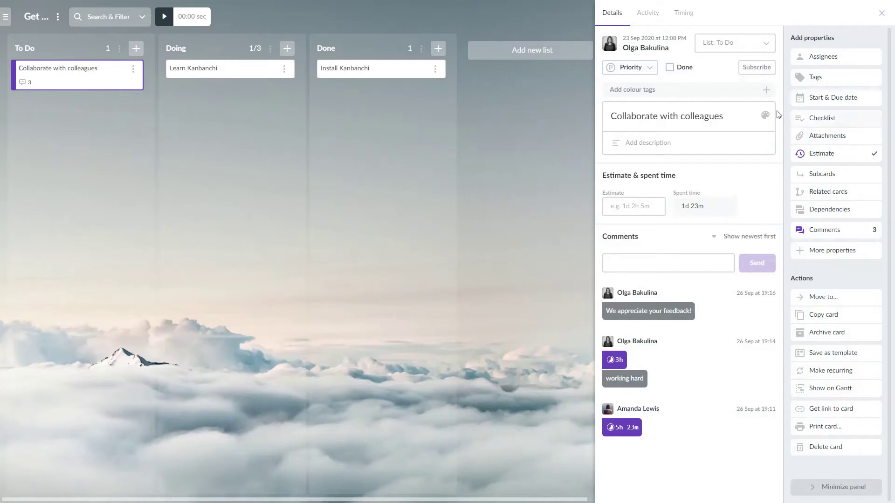
left_click(738, 93)
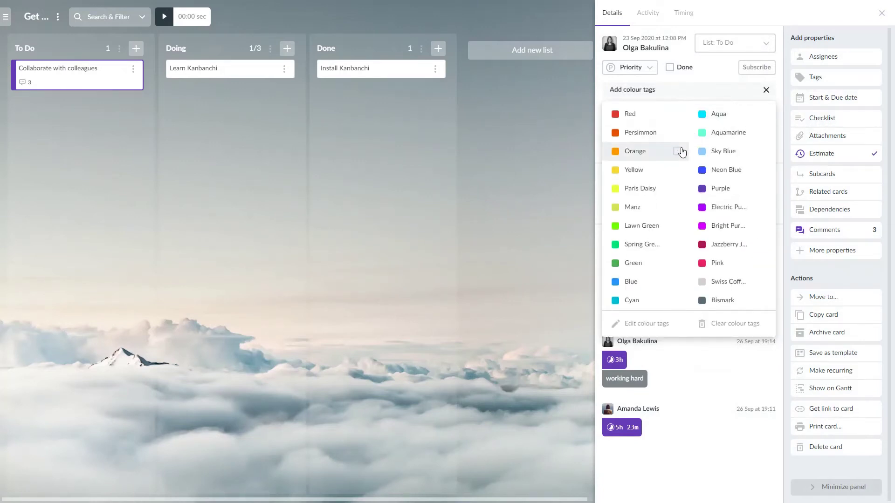
left_click(680, 150)
left_click(756, 153)
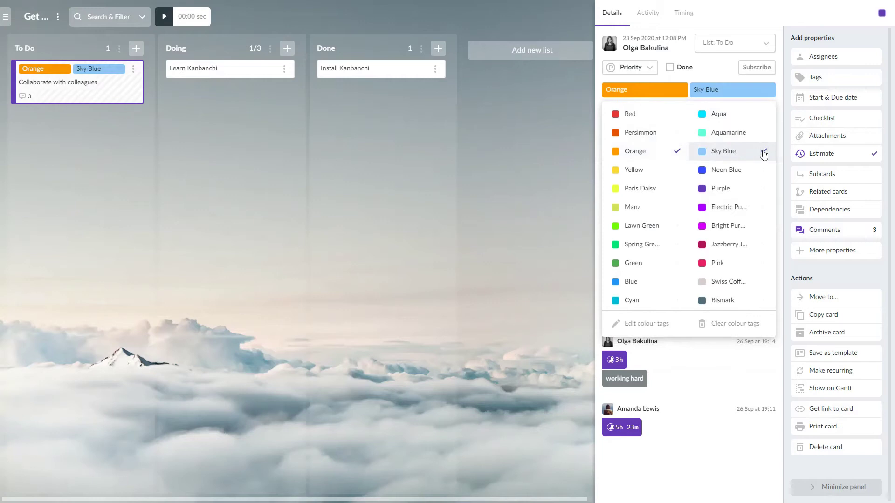
left_click(685, 79)
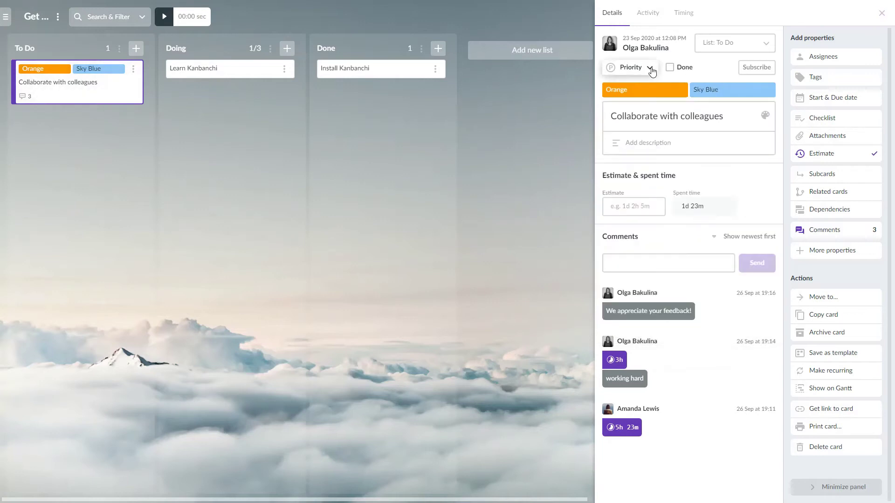
Leave the priority unchanged, mark the card Done and subscribe to its updates
left_click(651, 70)
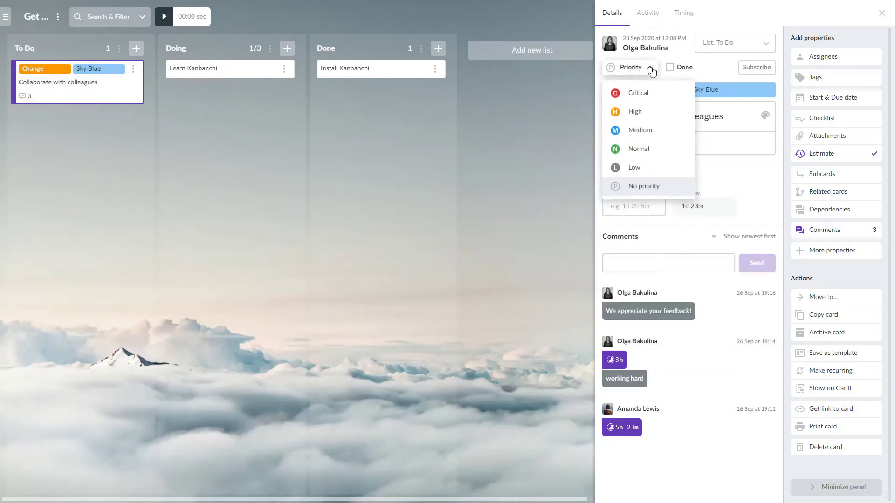
left_click(703, 70)
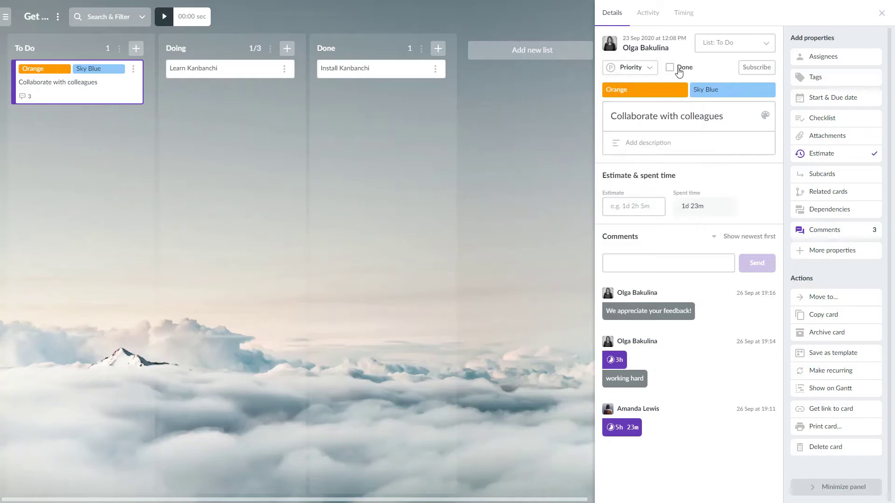
left_click(671, 68)
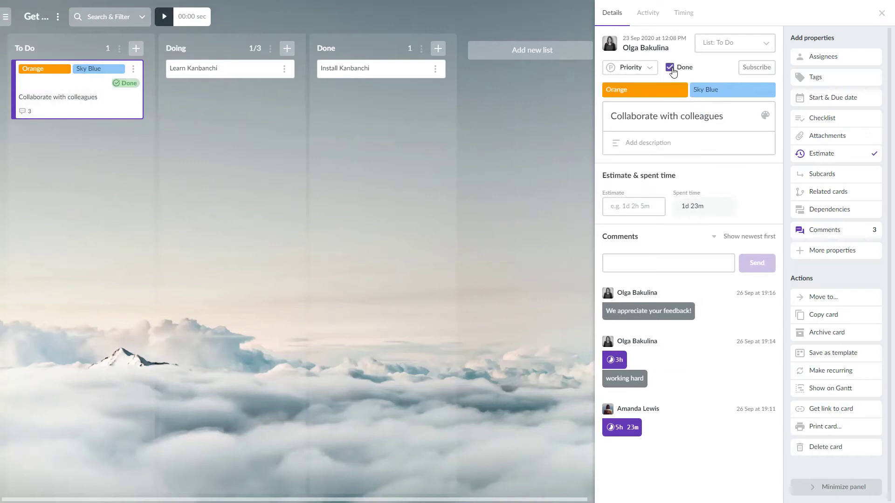
left_click(750, 69)
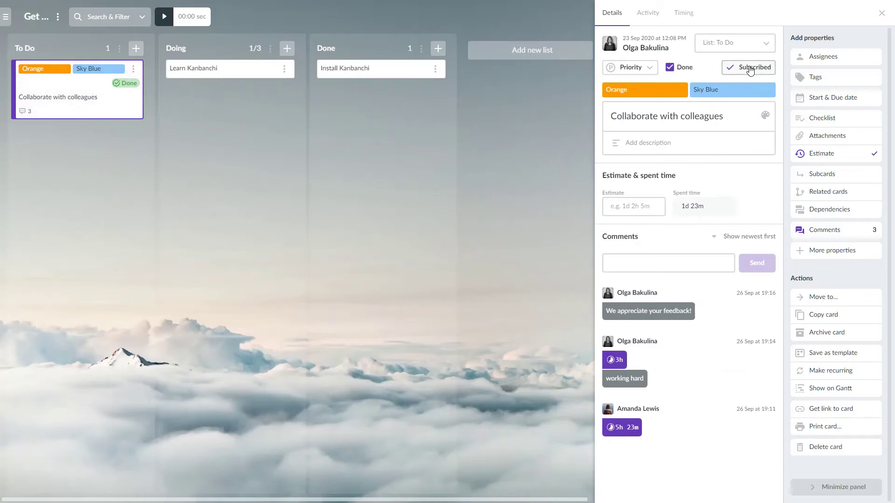
left_click(752, 49)
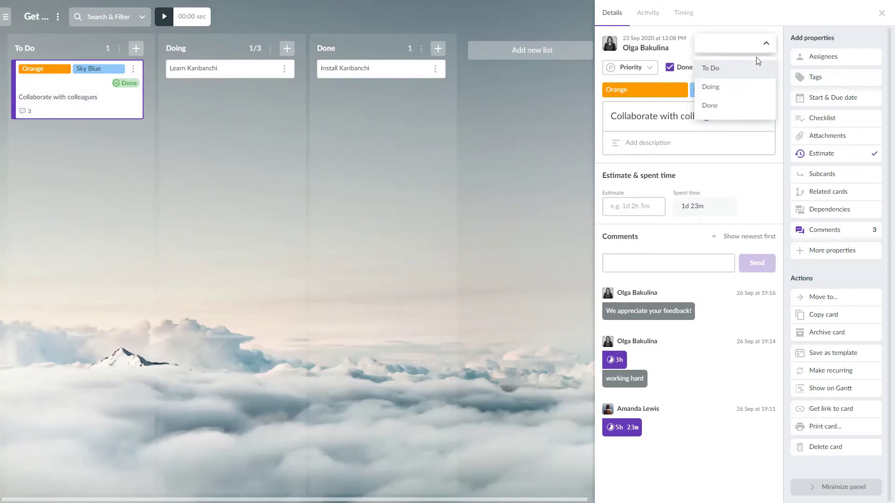
Put the card in the Doing list and assign it to both team members
left_click(755, 89)
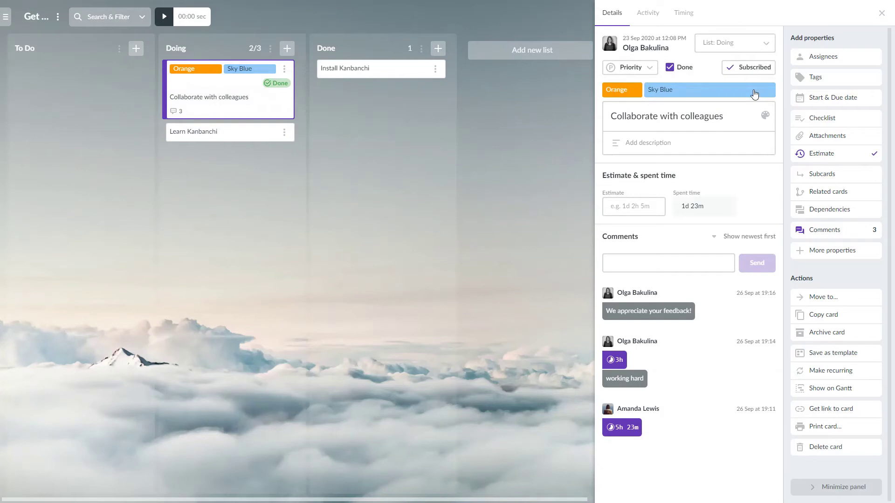
left_click(847, 64)
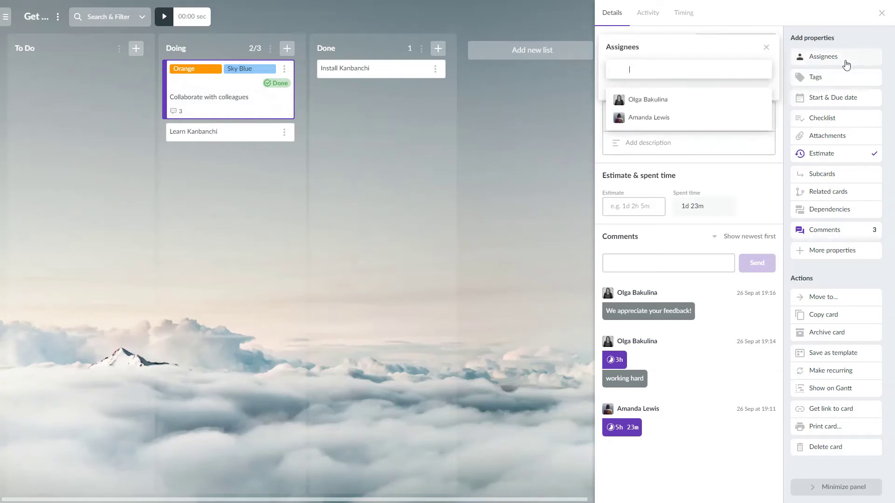
left_click(760, 91)
left_click(761, 110)
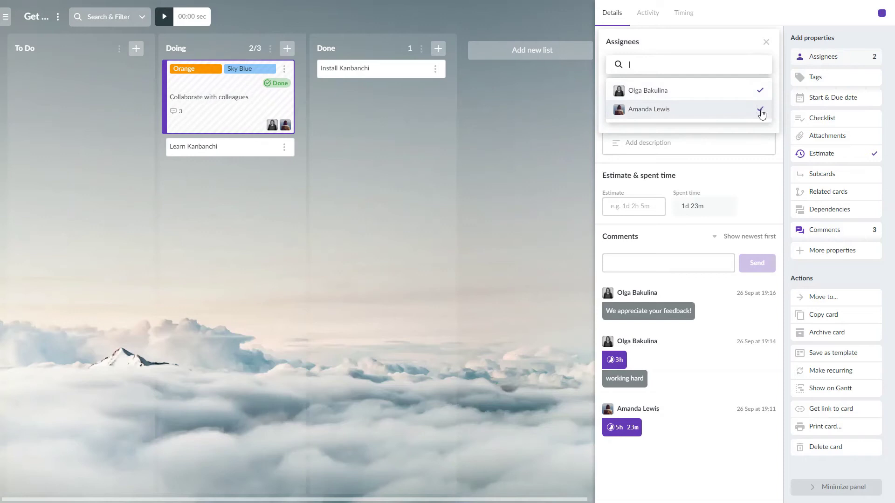
left_click(766, 43)
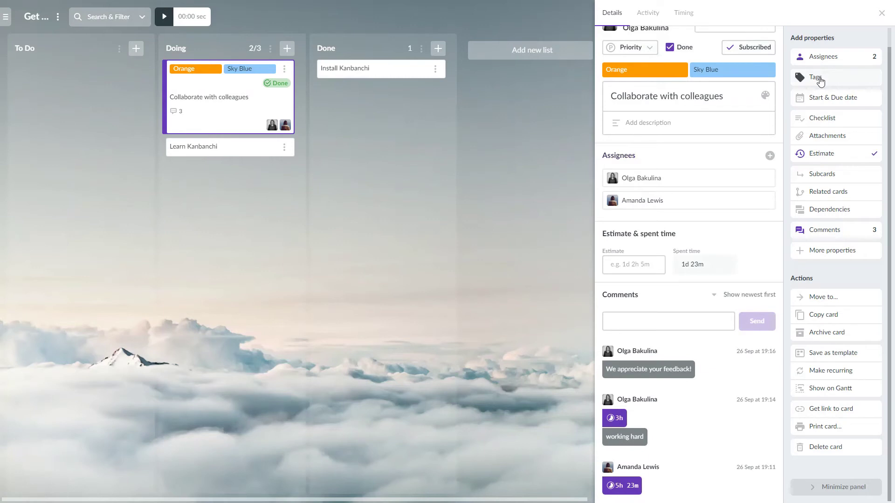
Set the card's start date to 25 Sep 2020 and due date to 28 Sep 2020
left_click(839, 98)
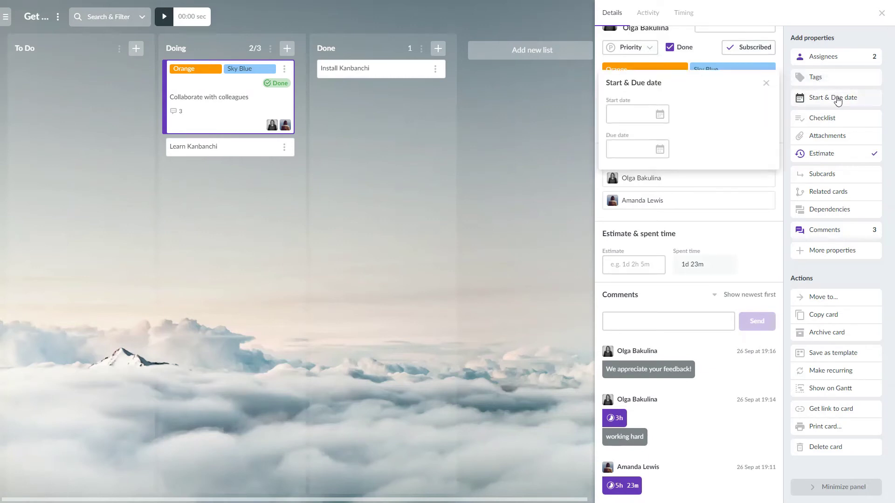
left_click(660, 116)
left_click(687, 221)
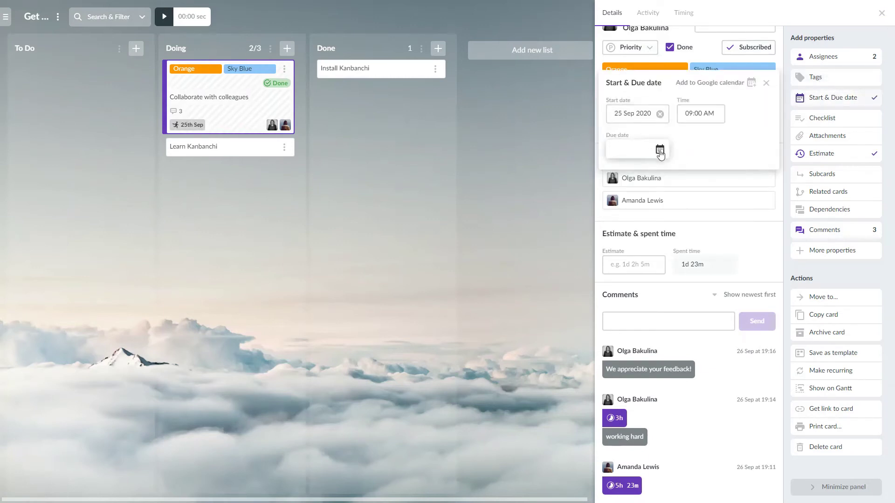
left_click(660, 149)
left_click(619, 272)
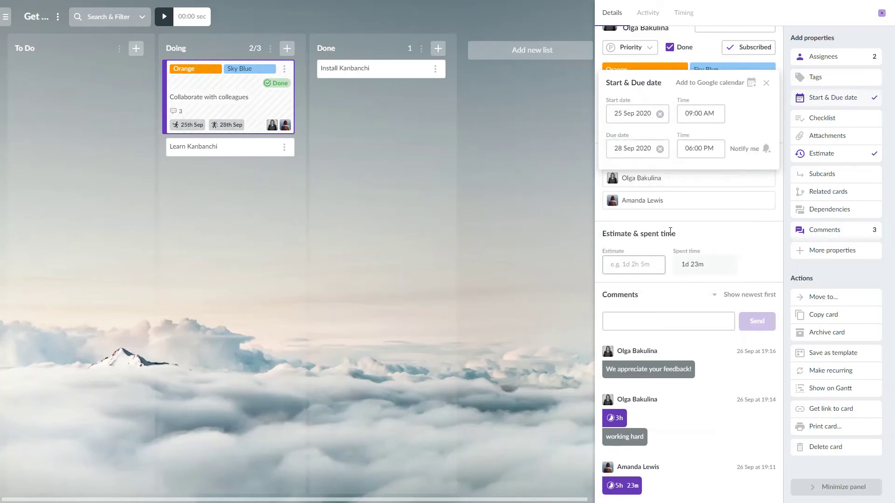
left_click(766, 84)
Add a checklist with the items 'step1' and 'step2'
left_click(821, 120)
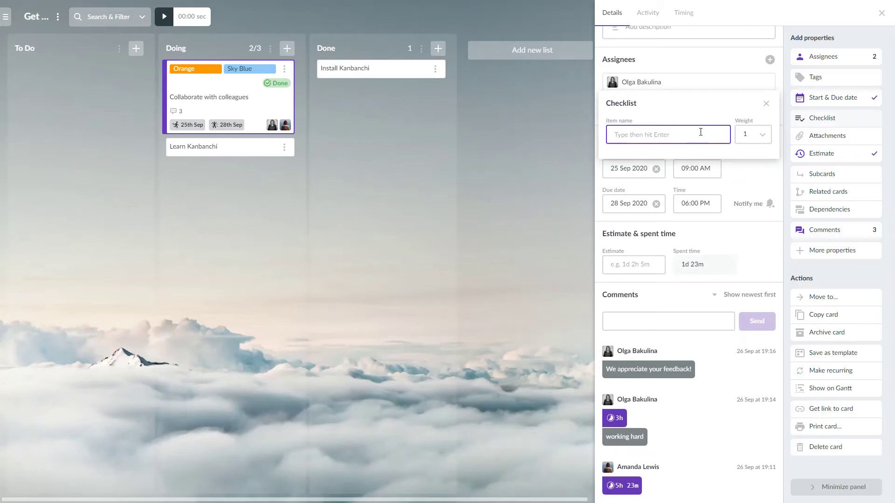
type("step1")
key("Return")
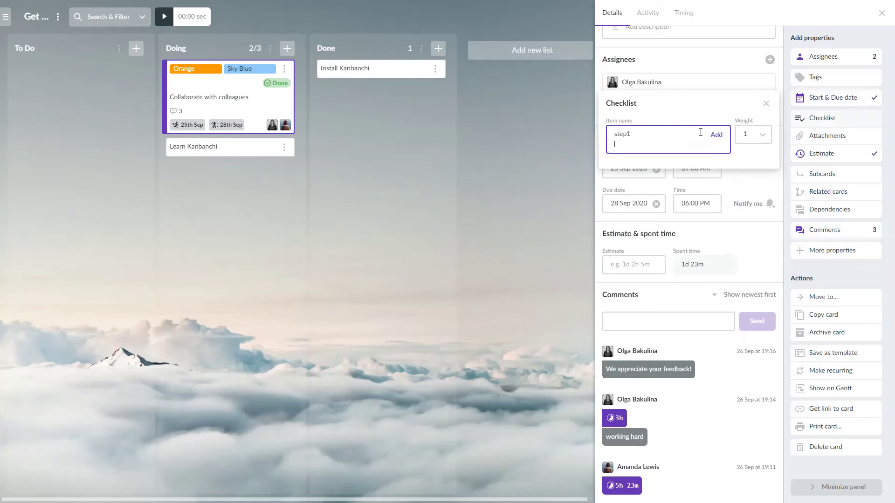
type("step2")
key("Return")
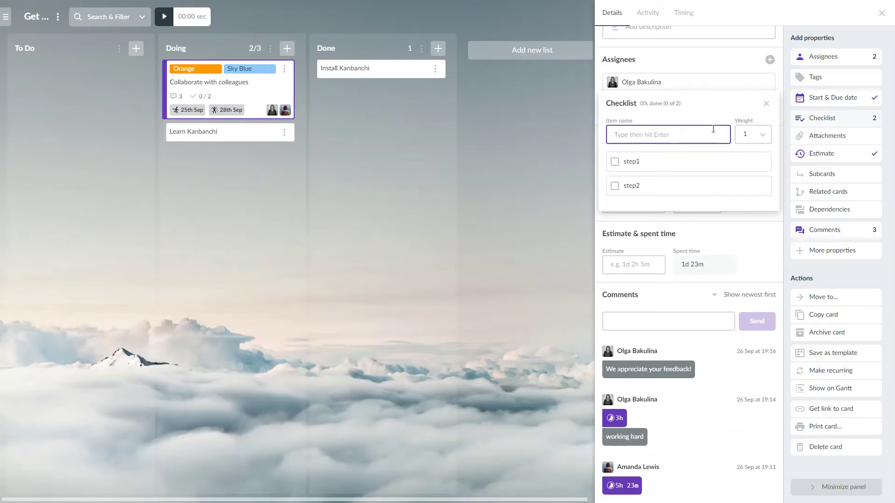
left_click(766, 106)
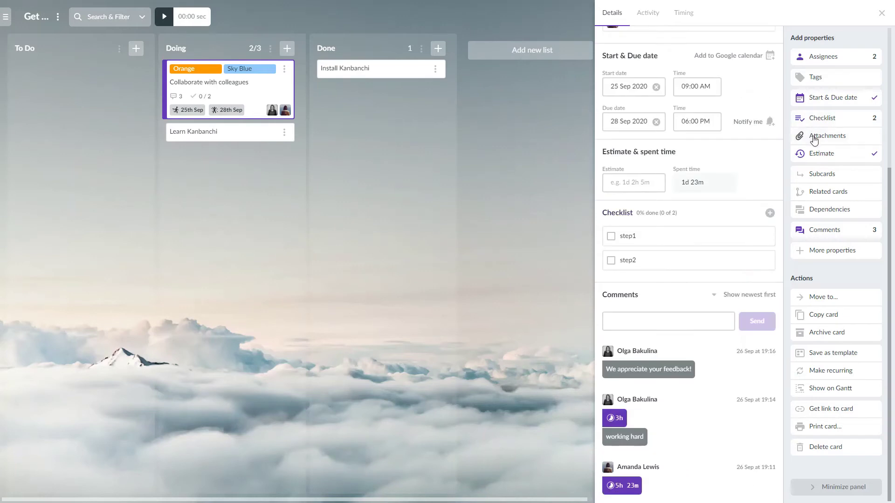
Attach the Spreadsheet file from My Drive and pin it to the card's face
left_click(815, 140)
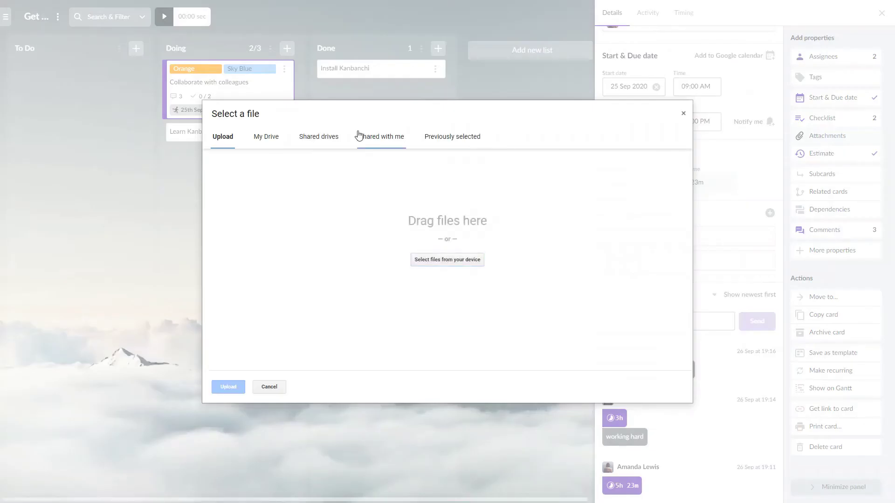
left_click(278, 140)
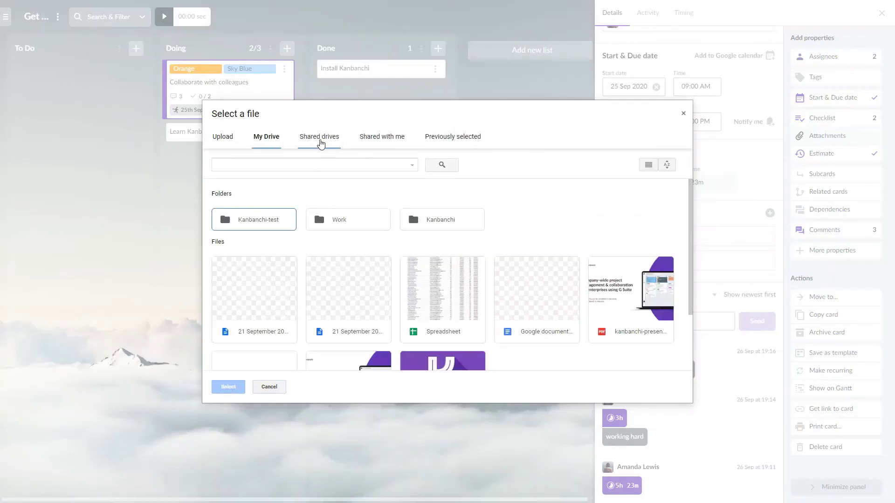
left_click(319, 142)
left_click(268, 141)
left_click(442, 299)
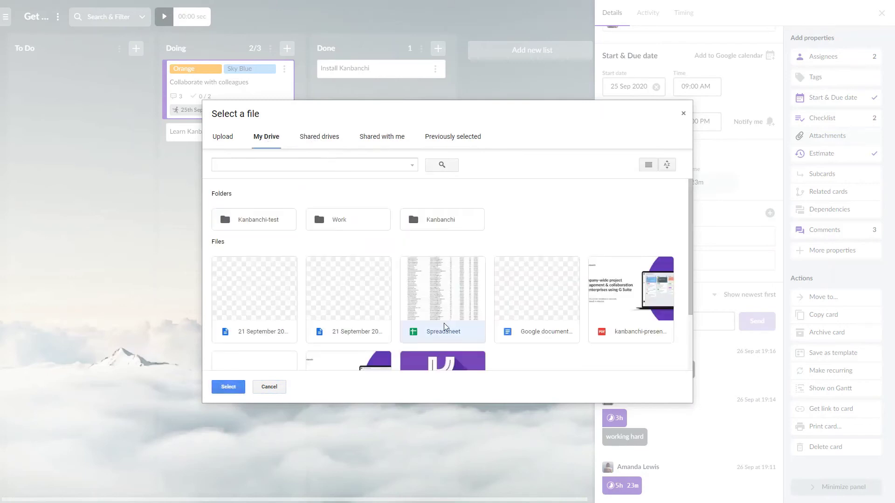
left_click(228, 386)
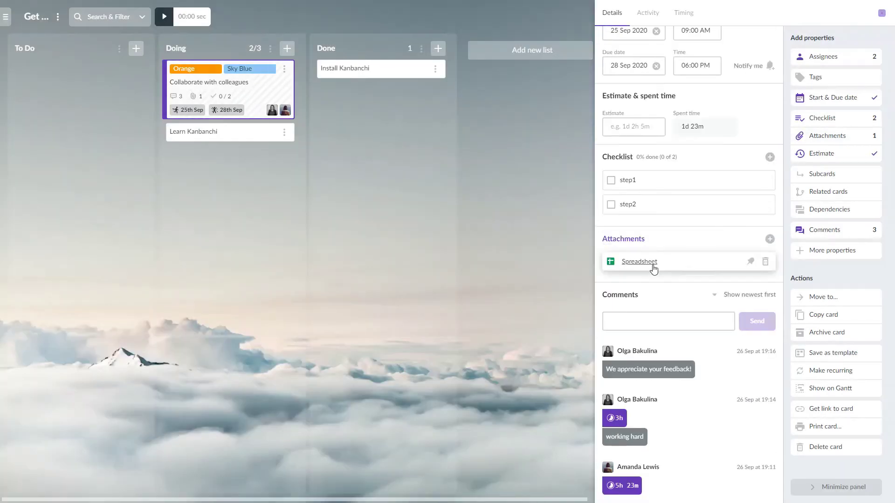
left_click(751, 262)
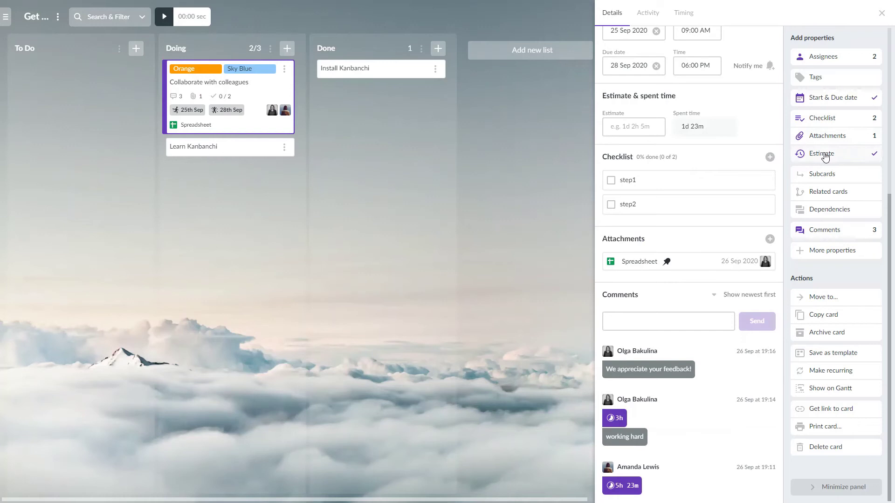
Add Learn Kanbanchi as a subcard and save Install Kanbanchi as a related card
left_click(845, 180)
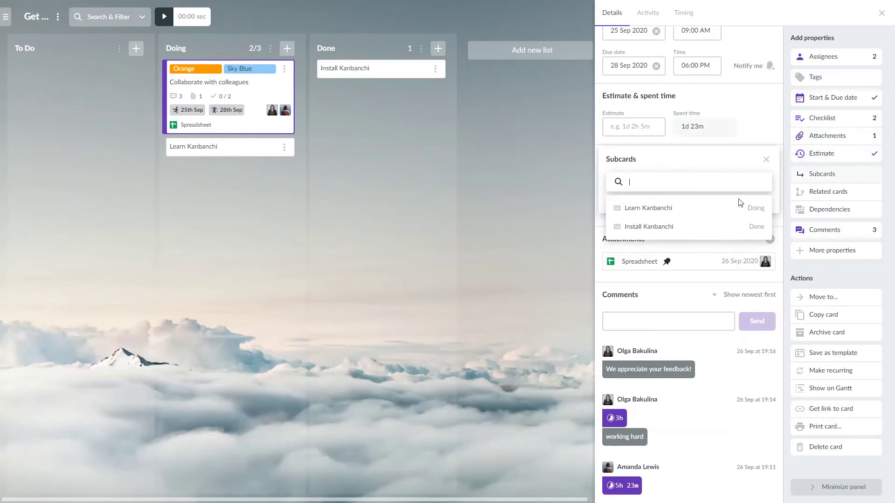
left_click(716, 206)
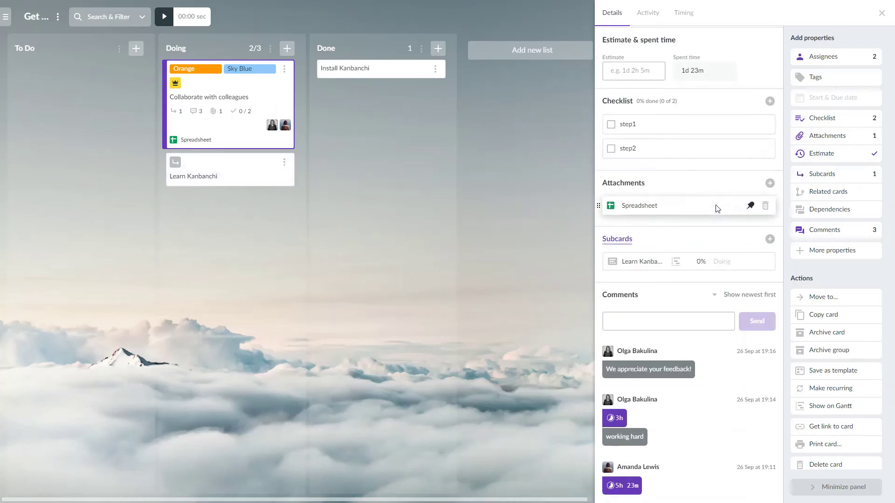
left_click(841, 197)
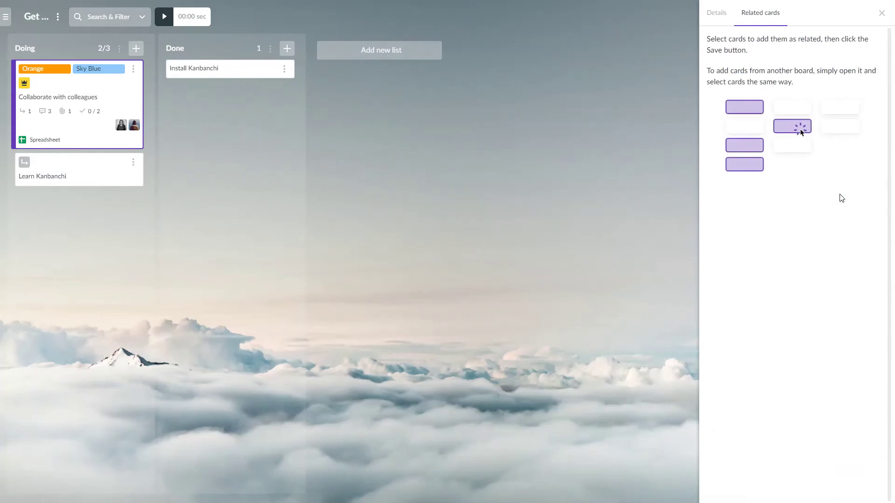
left_click(254, 72)
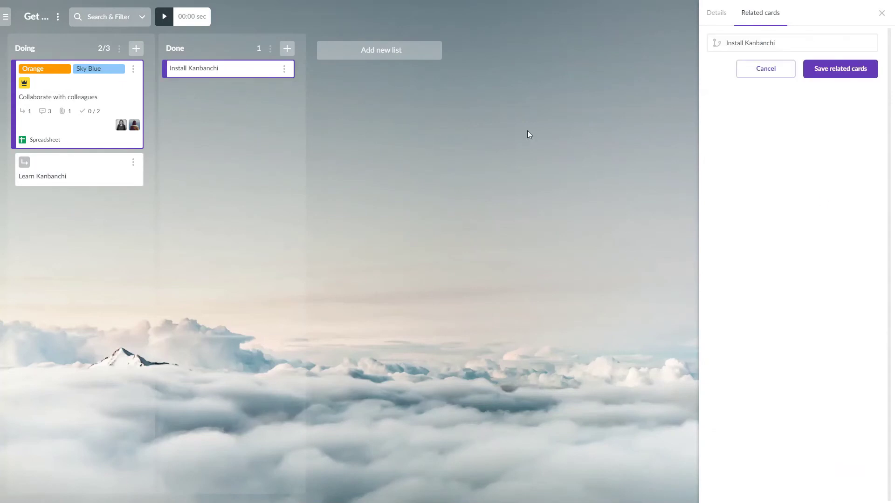
left_click(864, 74)
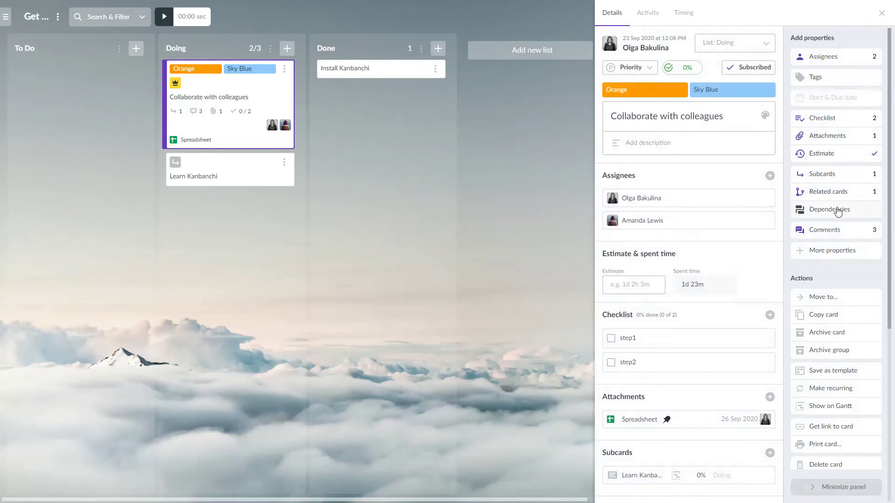
Add Install Kanbanchi as a predecessor with a Finish to start dependency
left_click(837, 210)
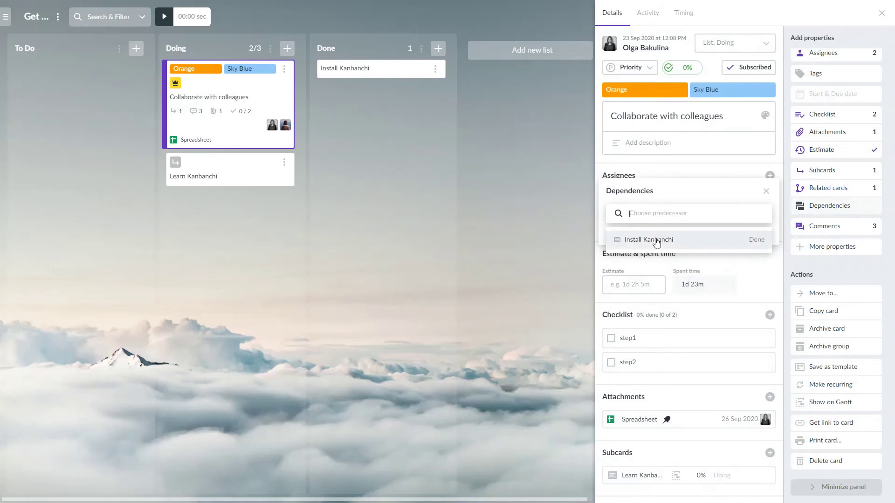
left_click(650, 239)
left_click(731, 233)
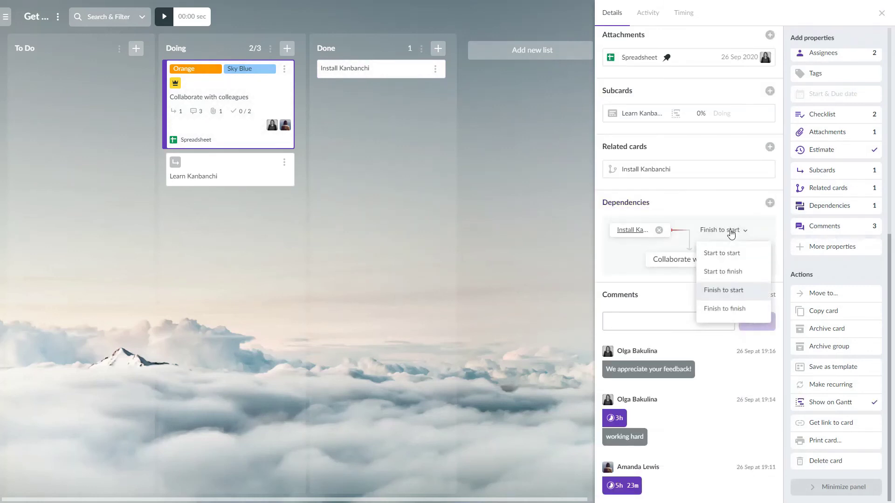
left_click(748, 294)
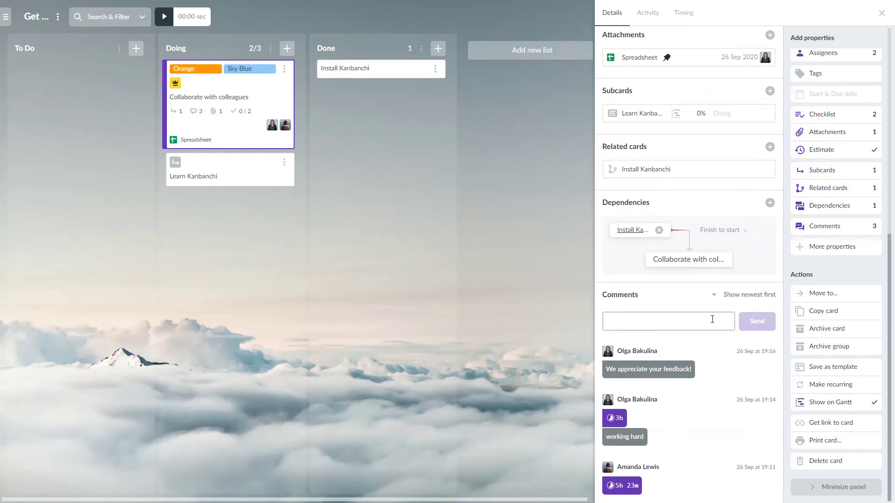
left_click(827, 252)
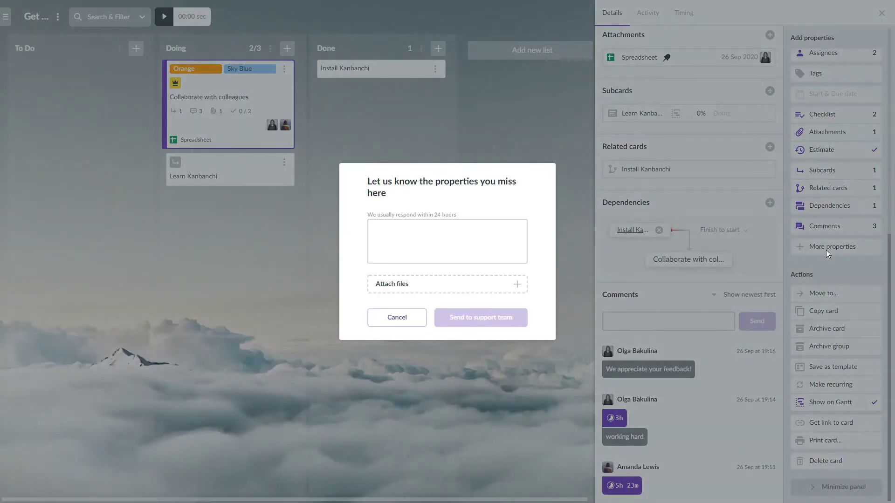
left_click(402, 323)
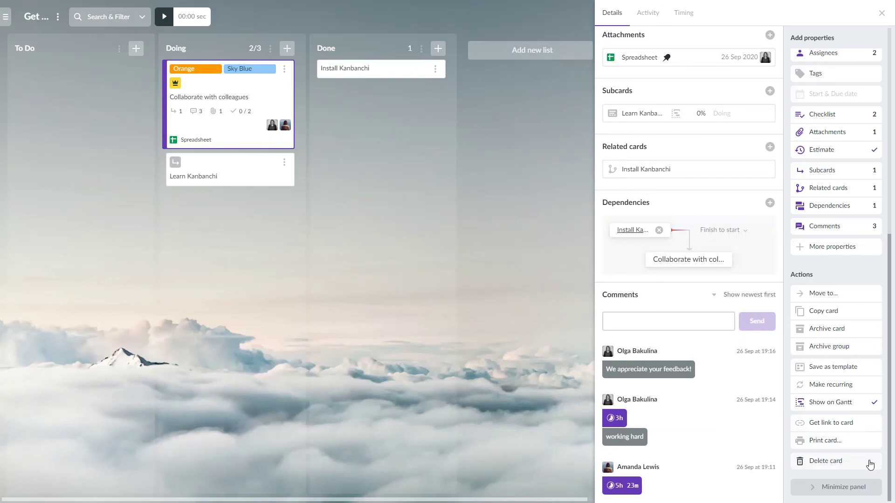
left_click(830, 490)
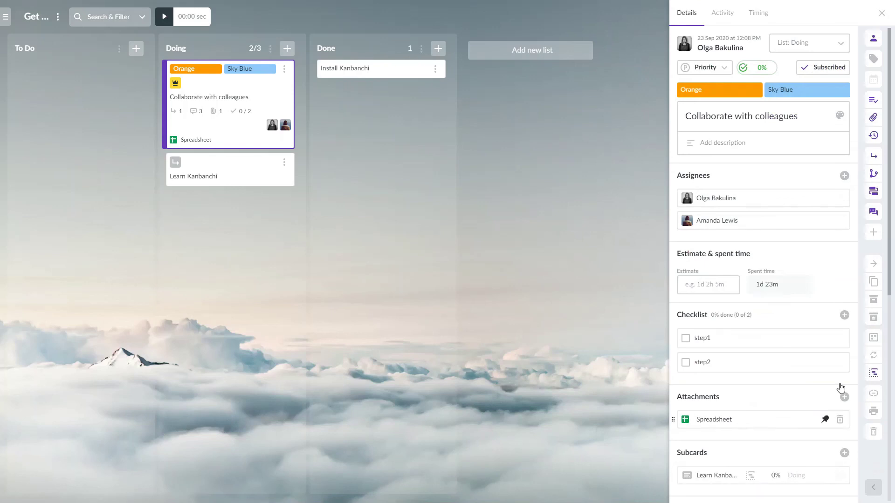
Show the card's Activity, then its Timing tab with 1d 23m total spent time
left_click(734, 17)
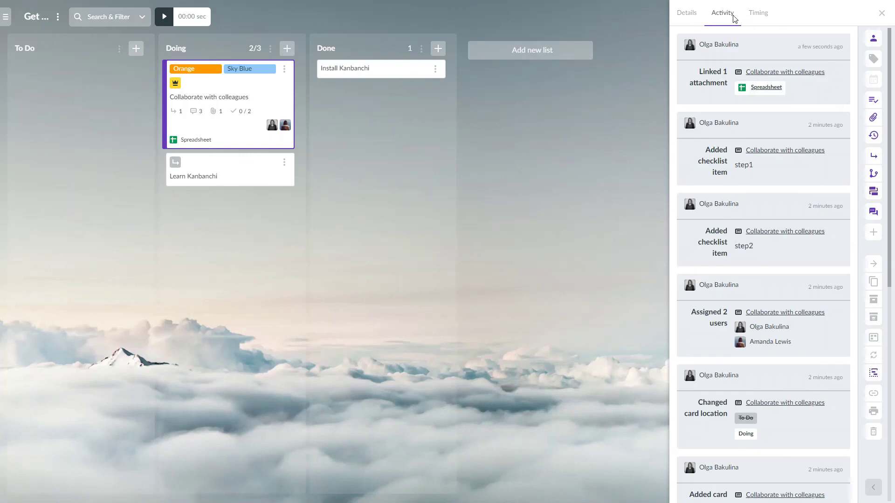
left_click(765, 18)
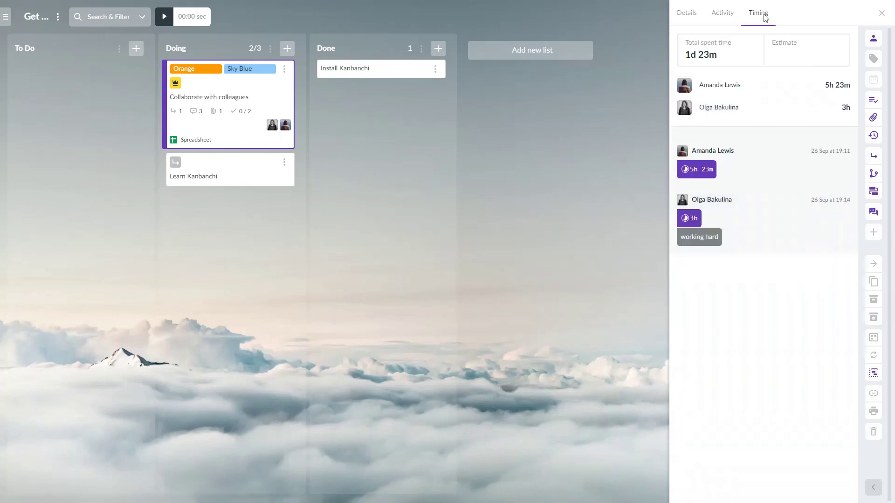